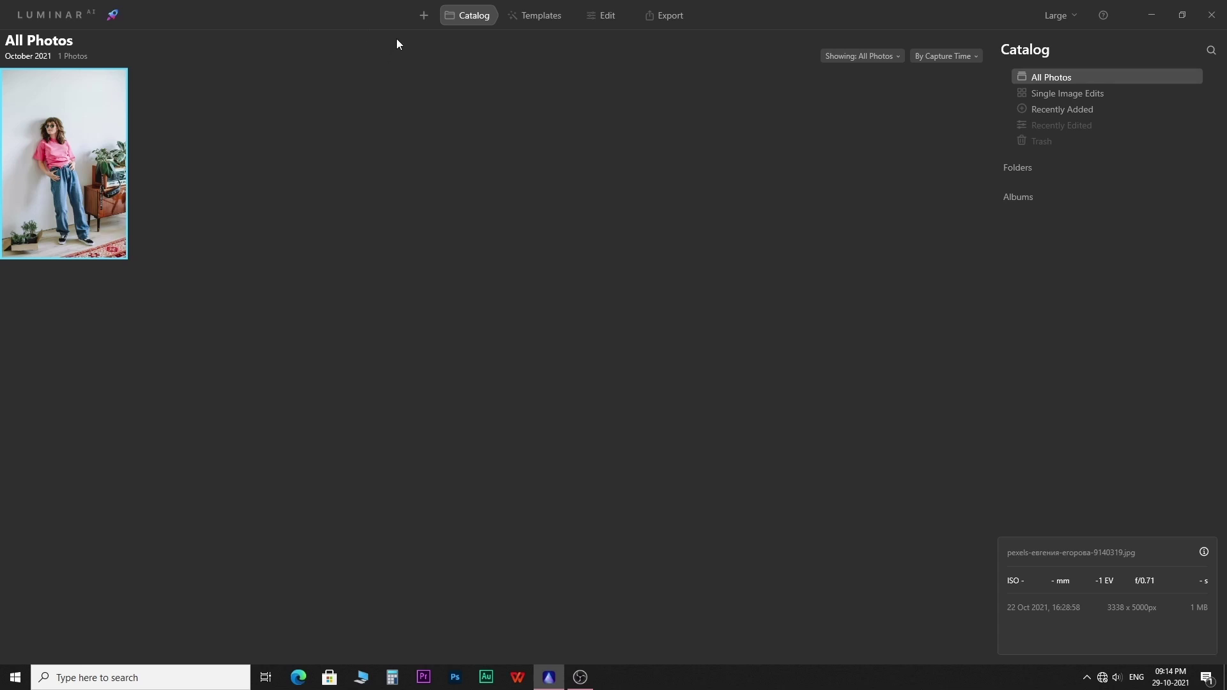
Step: Open the Add photos menu, then dismiss it to stay on the portrait's suggested templates
click(425, 17)
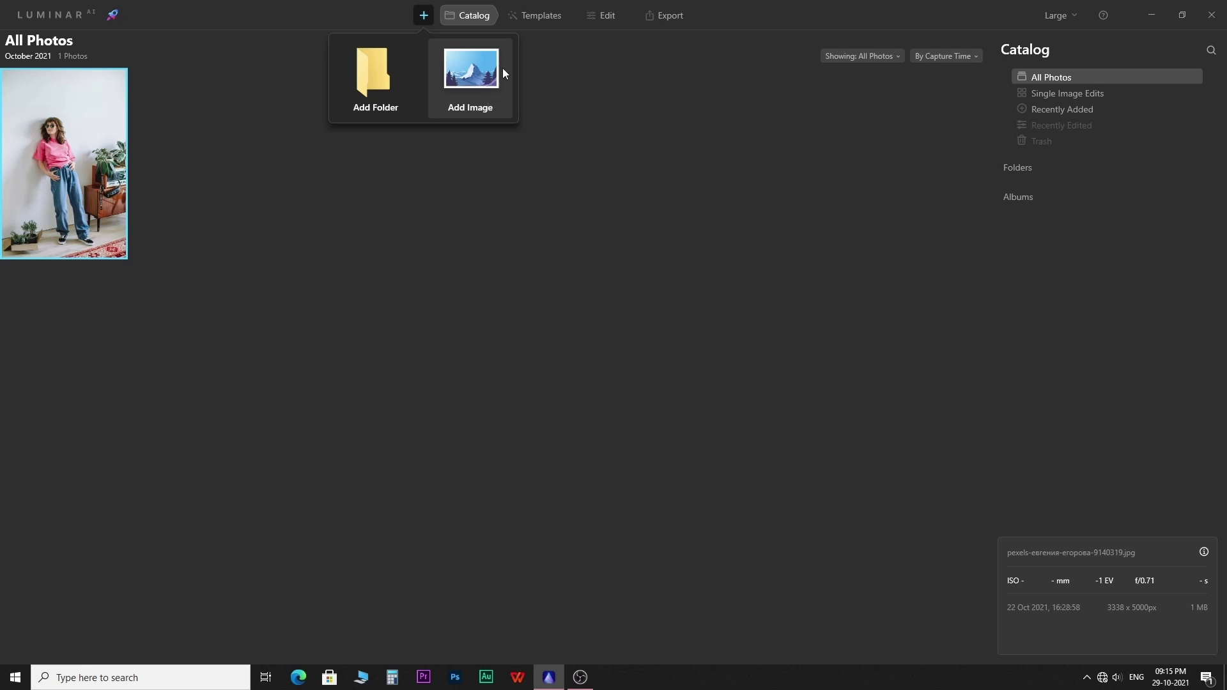
click(463, 18)
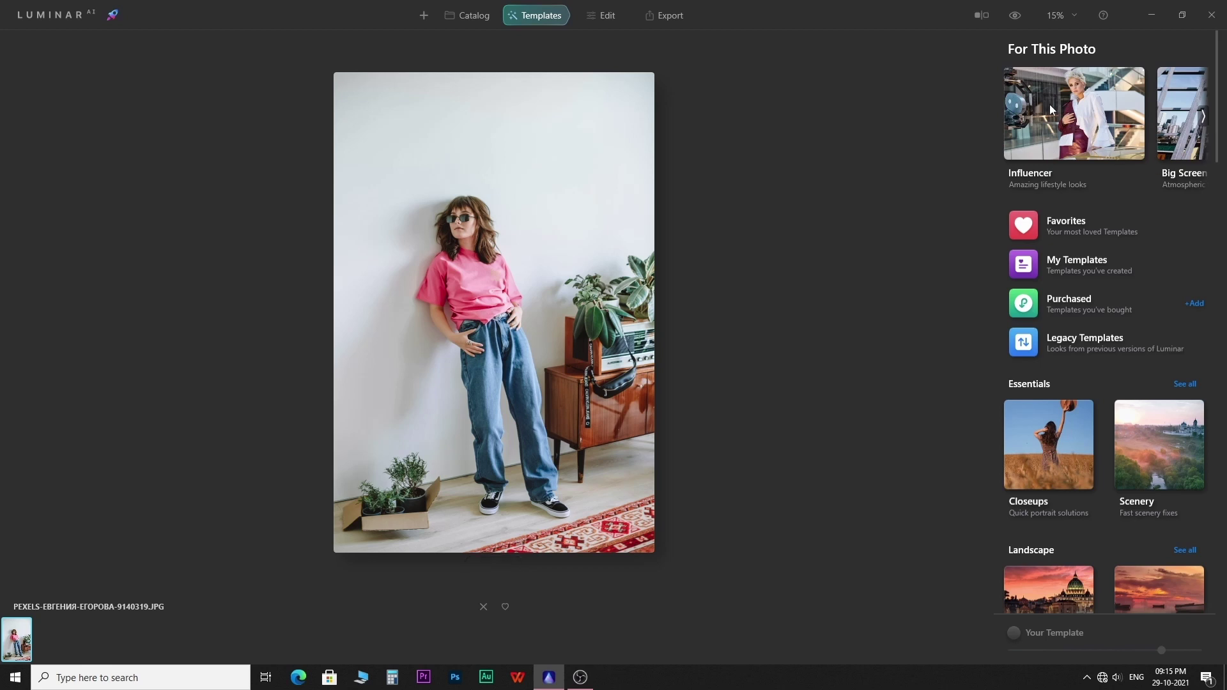
Step: In the Blockbuster collection, try Teal & Orange and then Cyberpunk, and undo the look
click(1205, 117)
click(1204, 117)
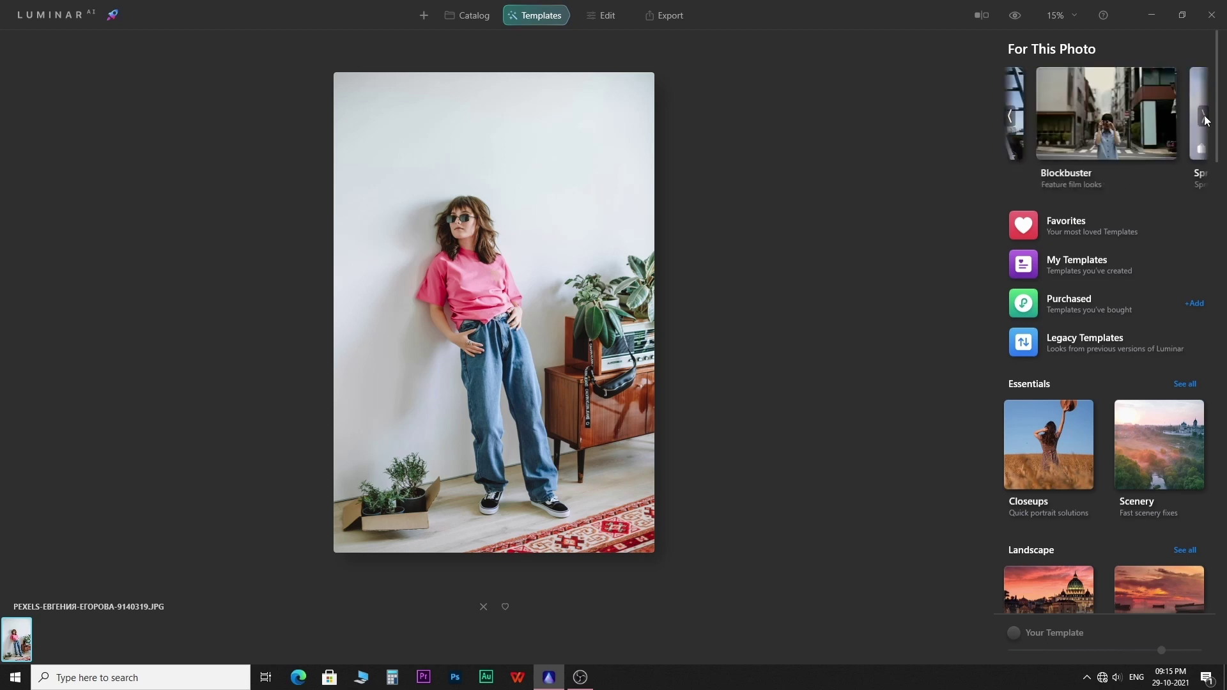
click(1100, 125)
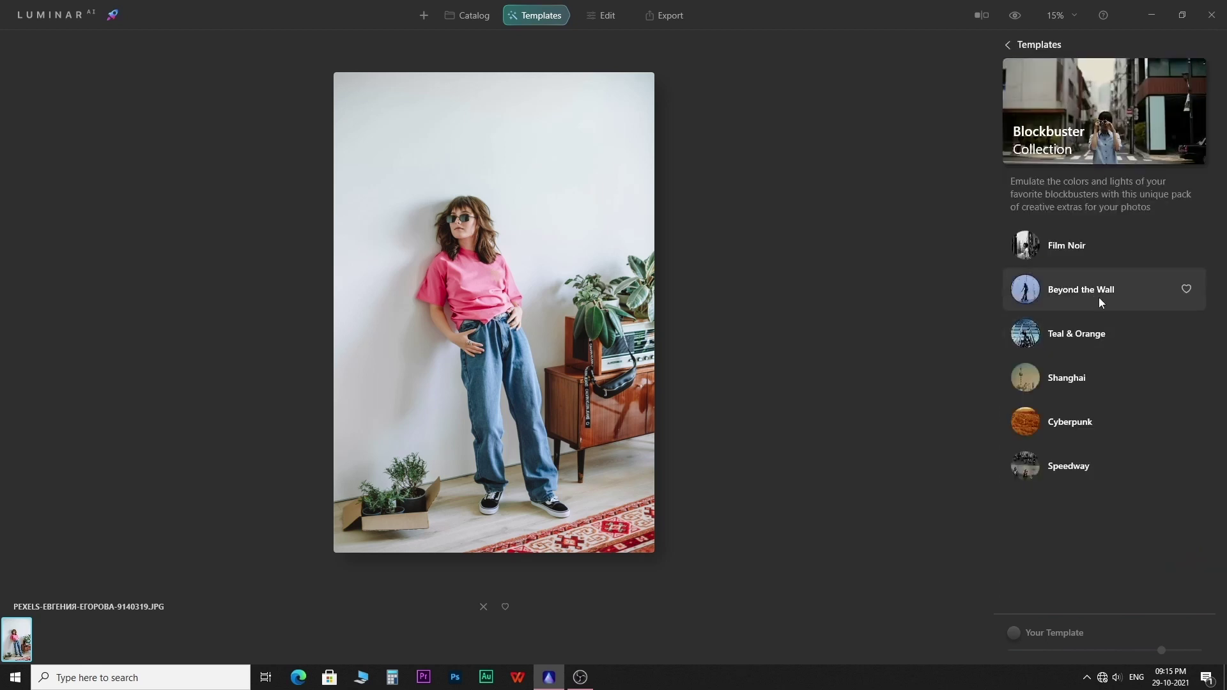
click(1069, 340)
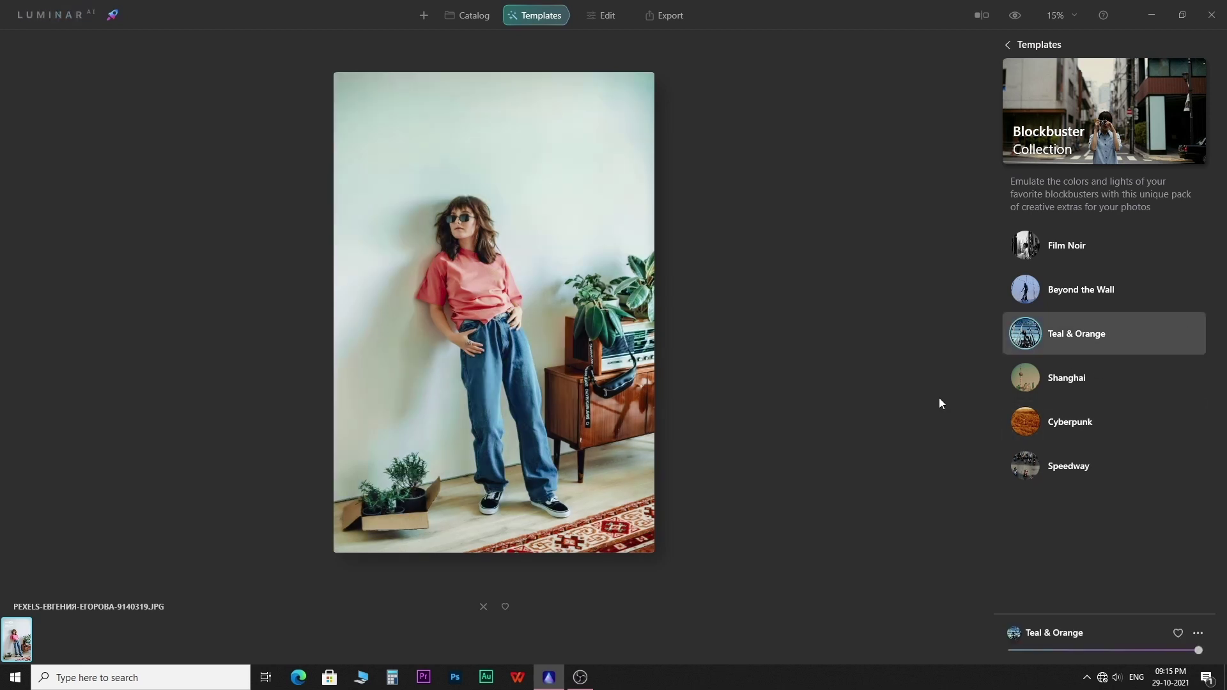
click(1117, 406)
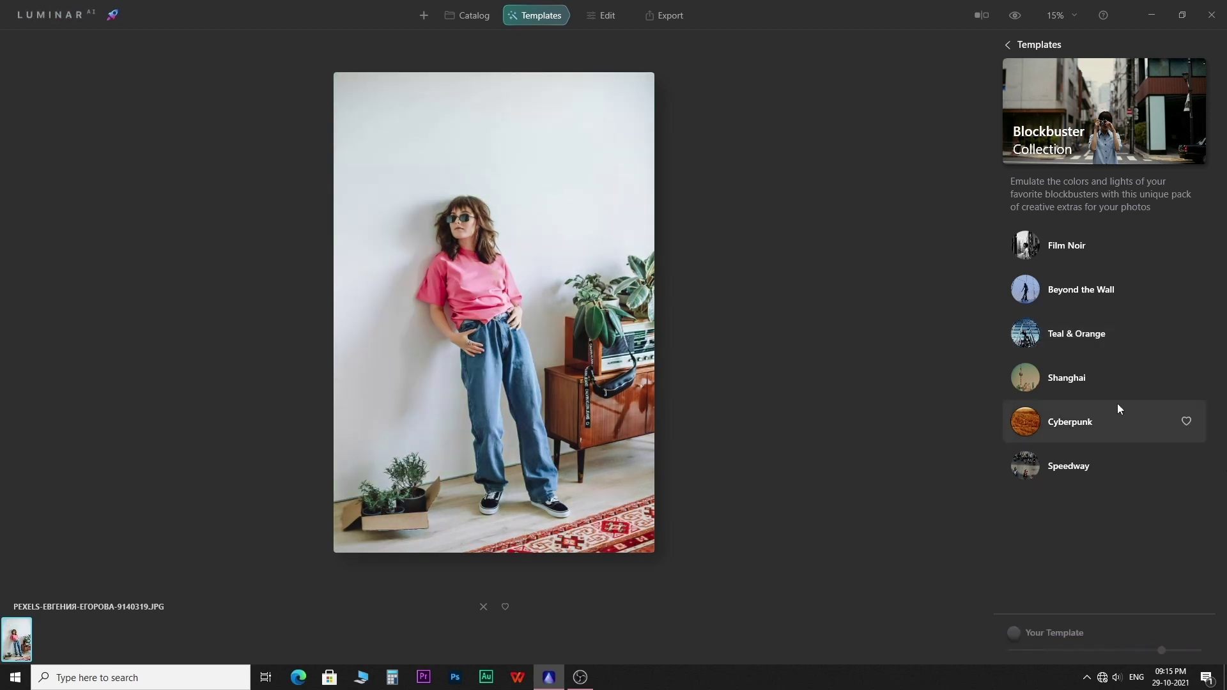
key(ctrl+z)
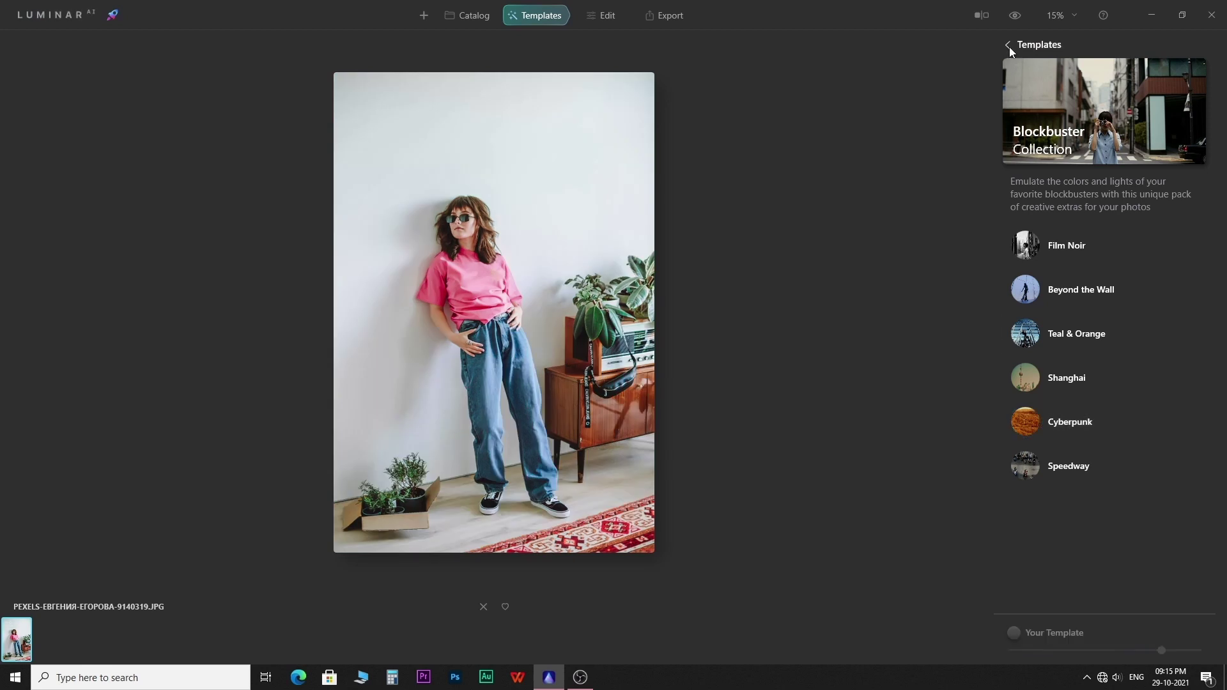
Step: Browse the Edit tools, Masking and History panels, then bring up the Export options
click(1008, 44)
scroll(1112, 384, down, 4)
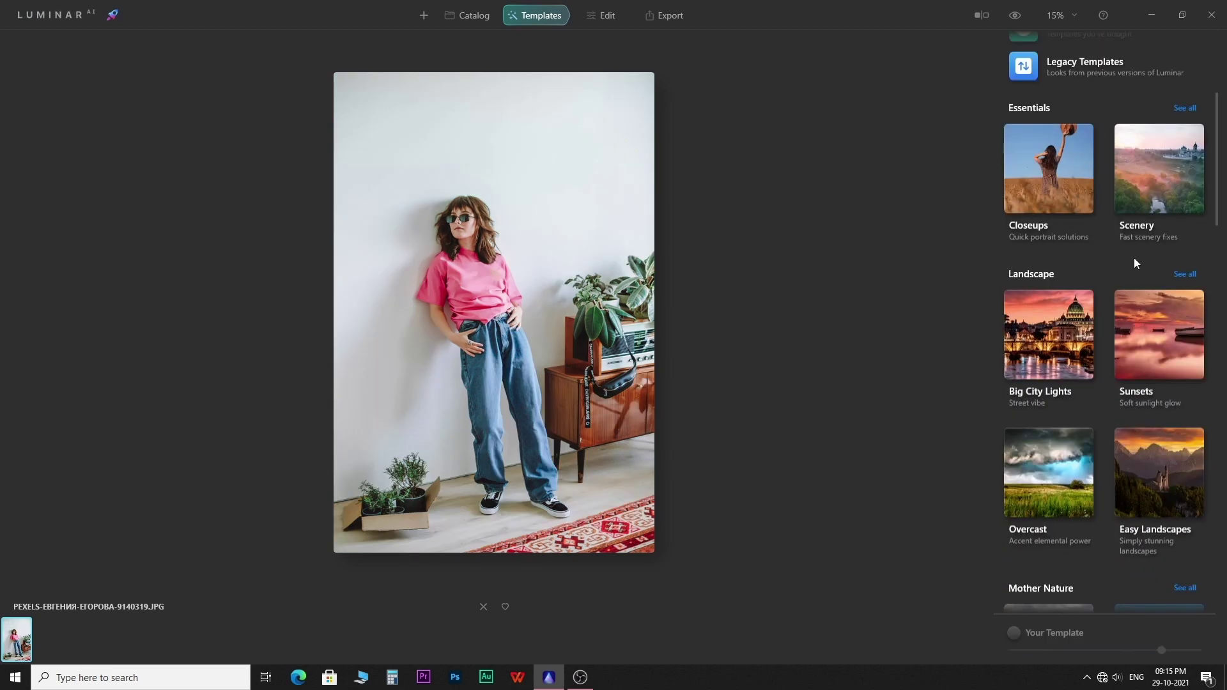
click(604, 15)
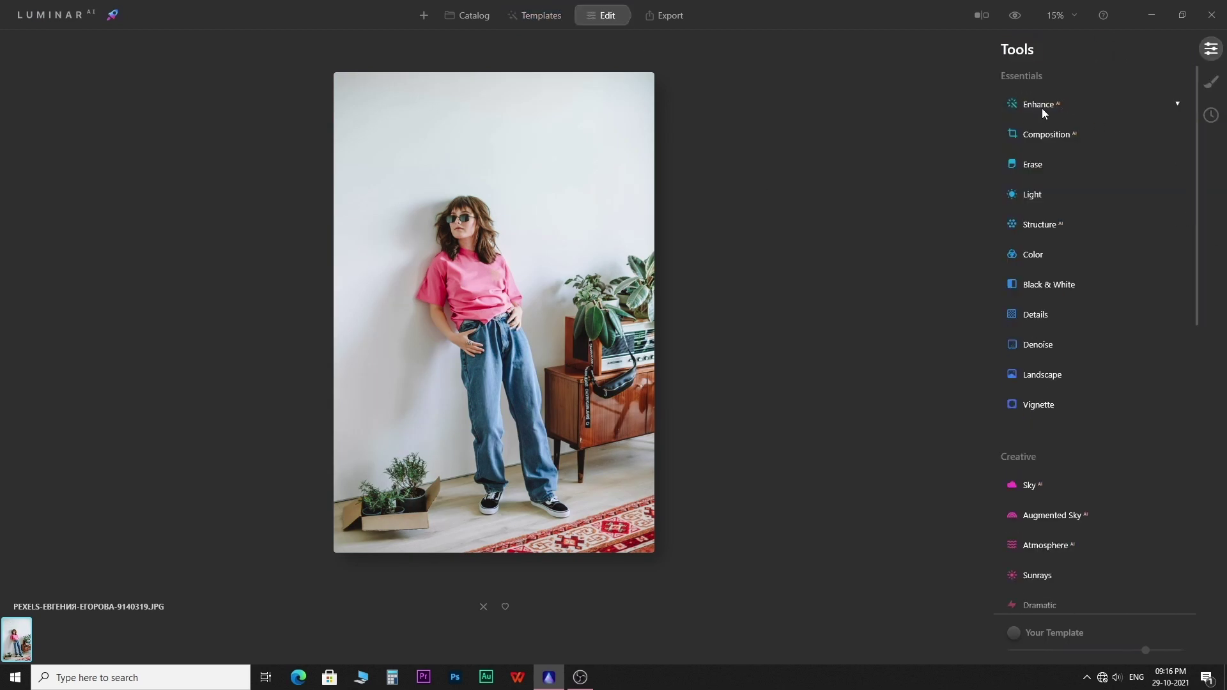
scroll(1068, 236, down, 8)
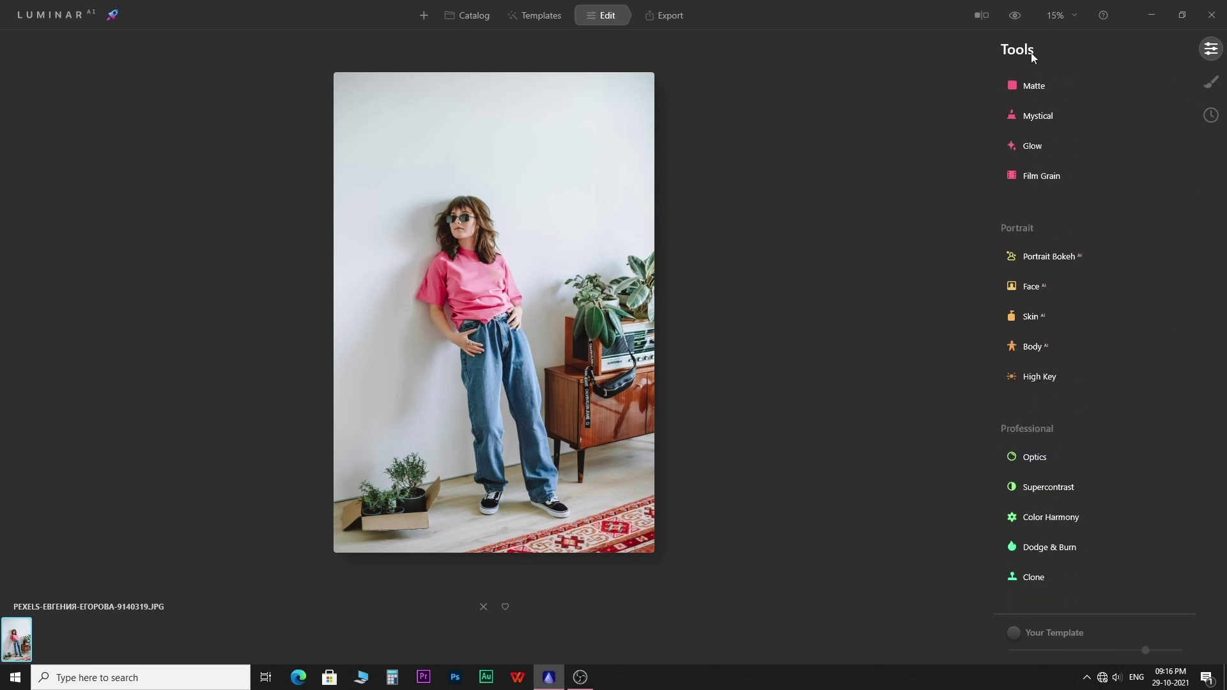
click(1211, 82)
click(1213, 115)
key(ctrl+shift+e)
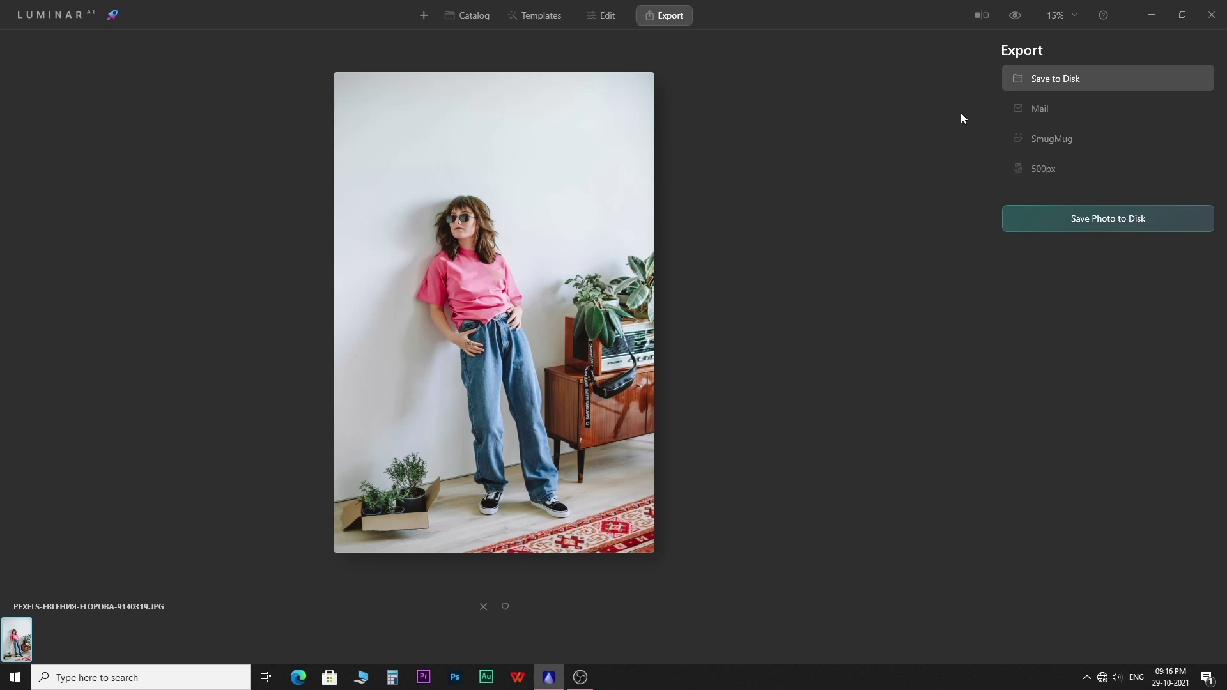
Step: Import the Desktop's New folder and open the portrait of the woman on the stairs
click(425, 18)
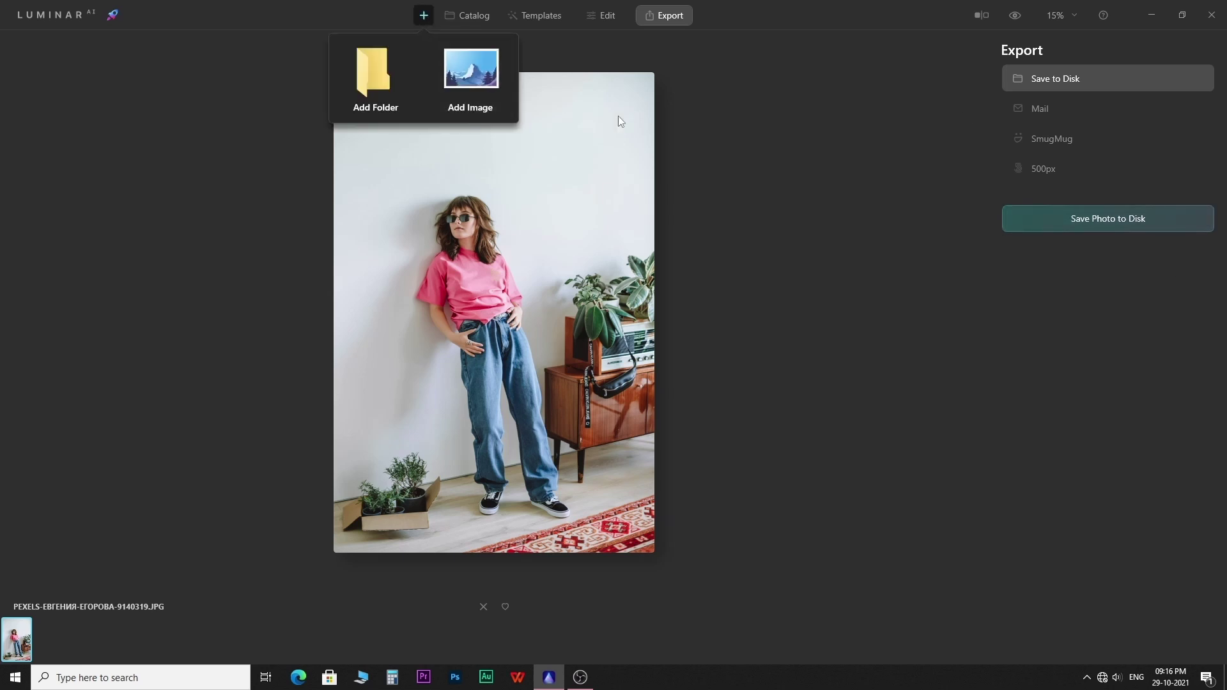
click(372, 94)
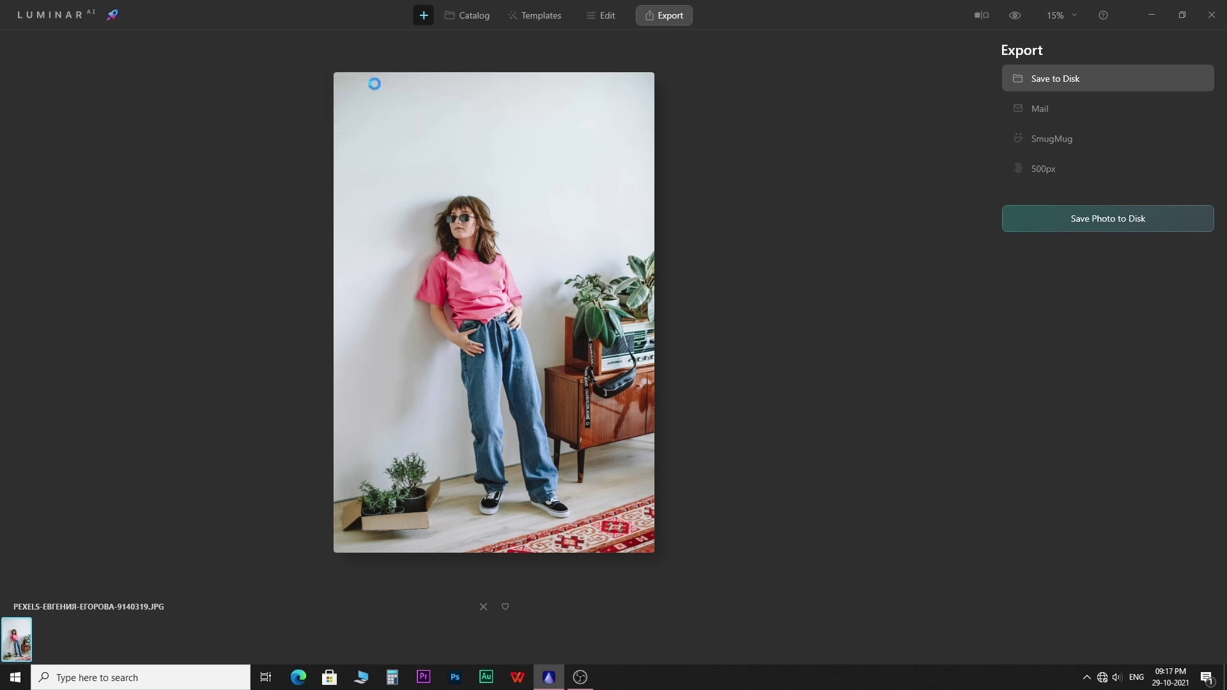
click(149, 32)
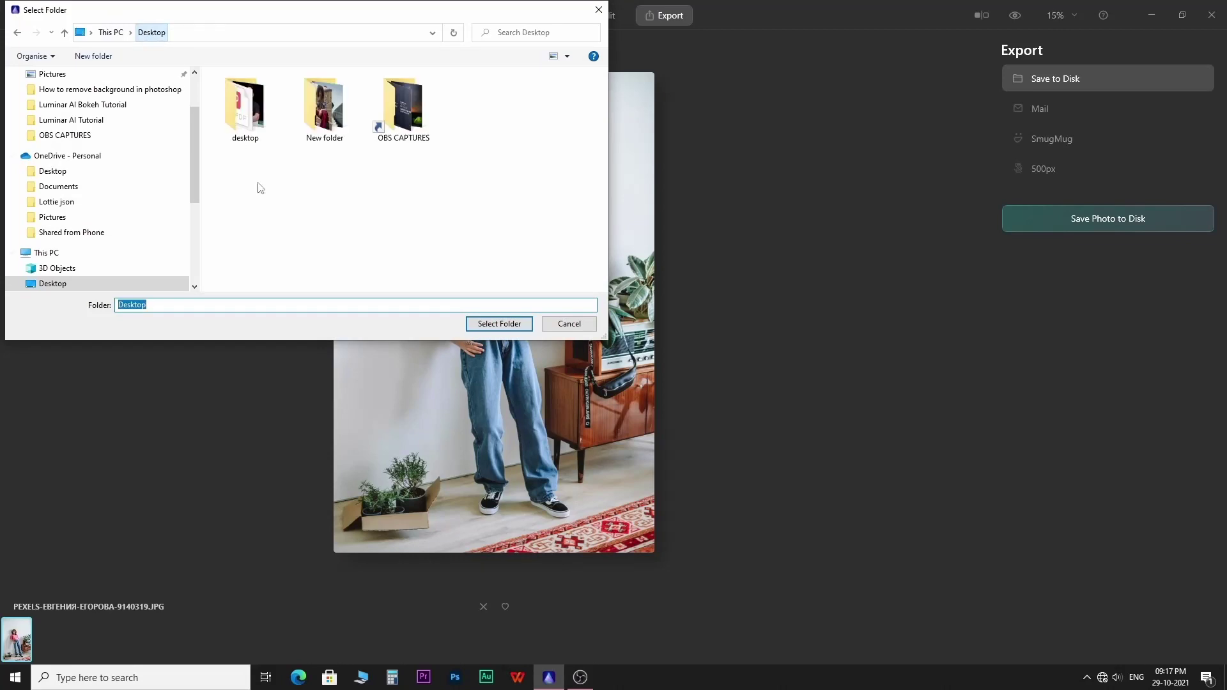
click(320, 125)
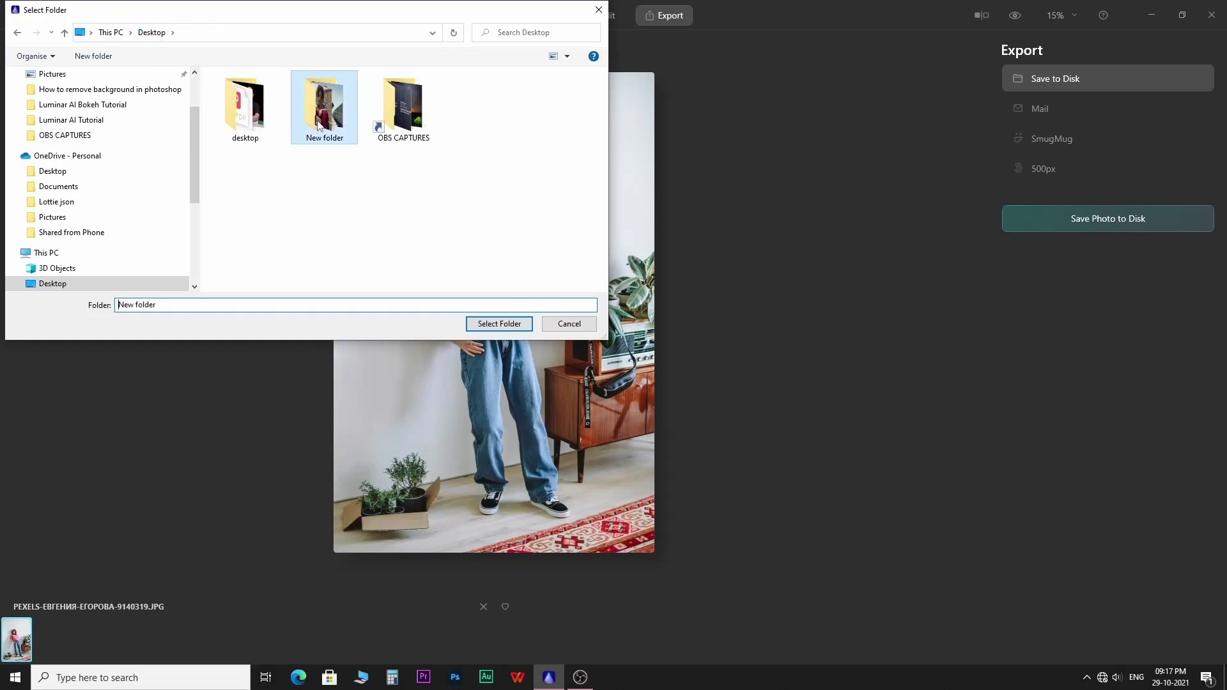
click(499, 323)
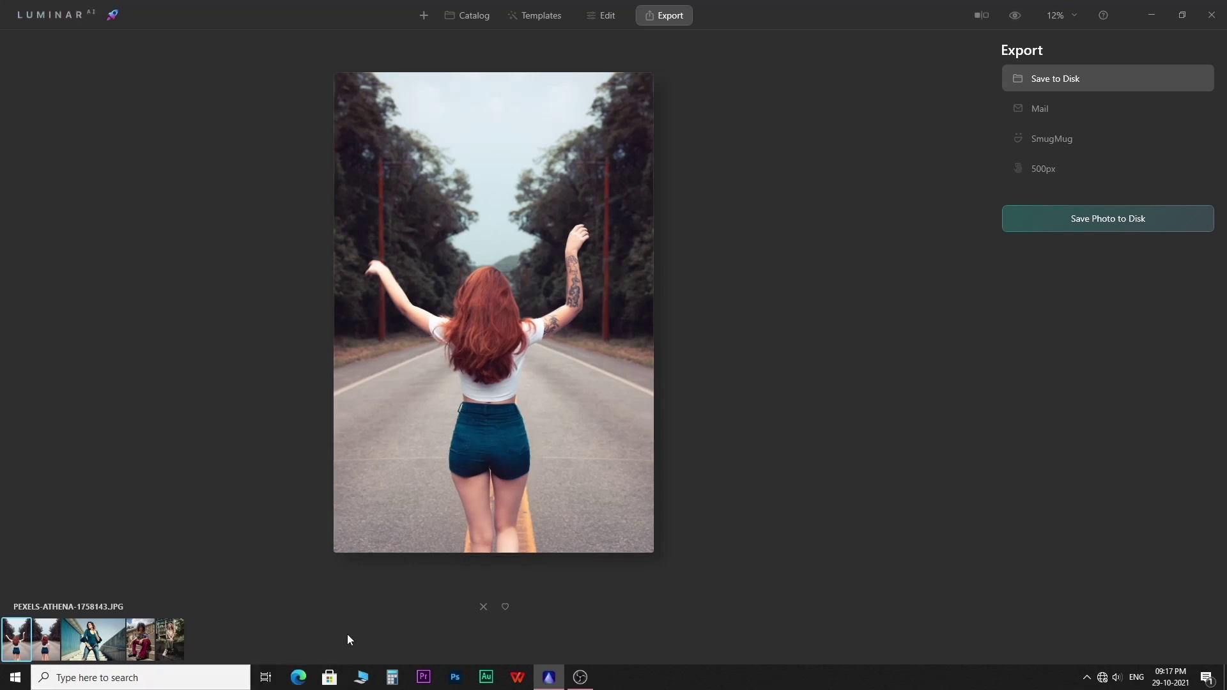
click(101, 641)
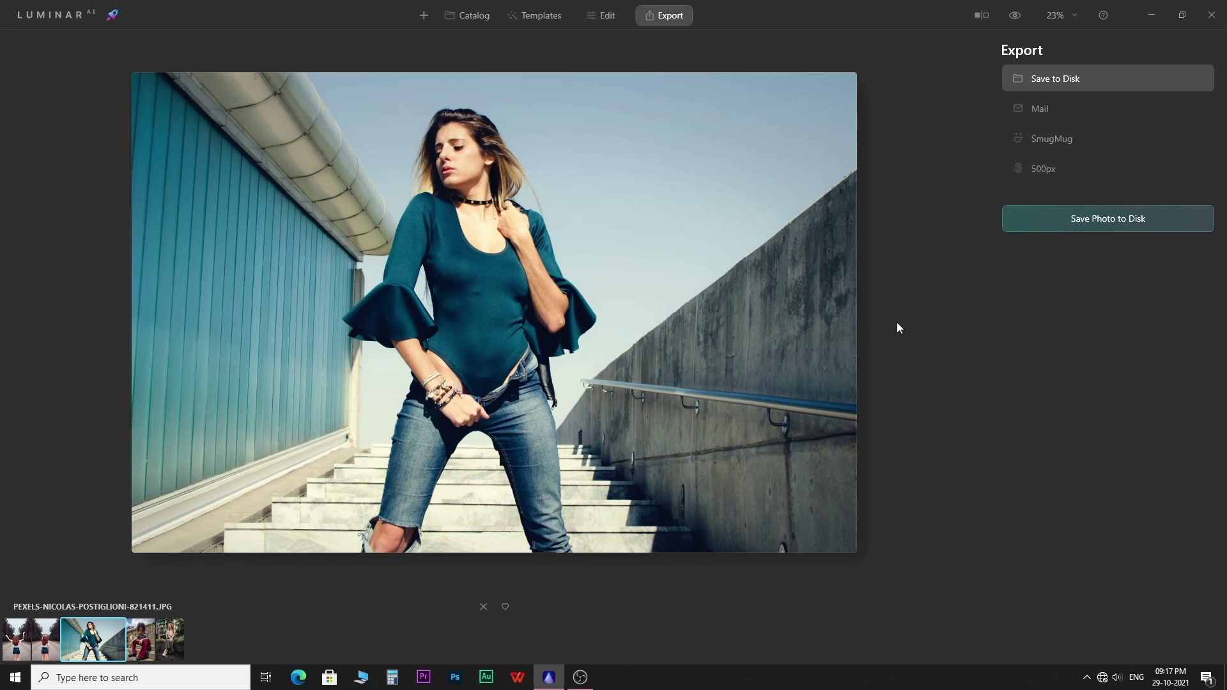
Step: In Edit, expand Portrait Bokeh AI under the Portrait tools for the staircase photo
click(607, 18)
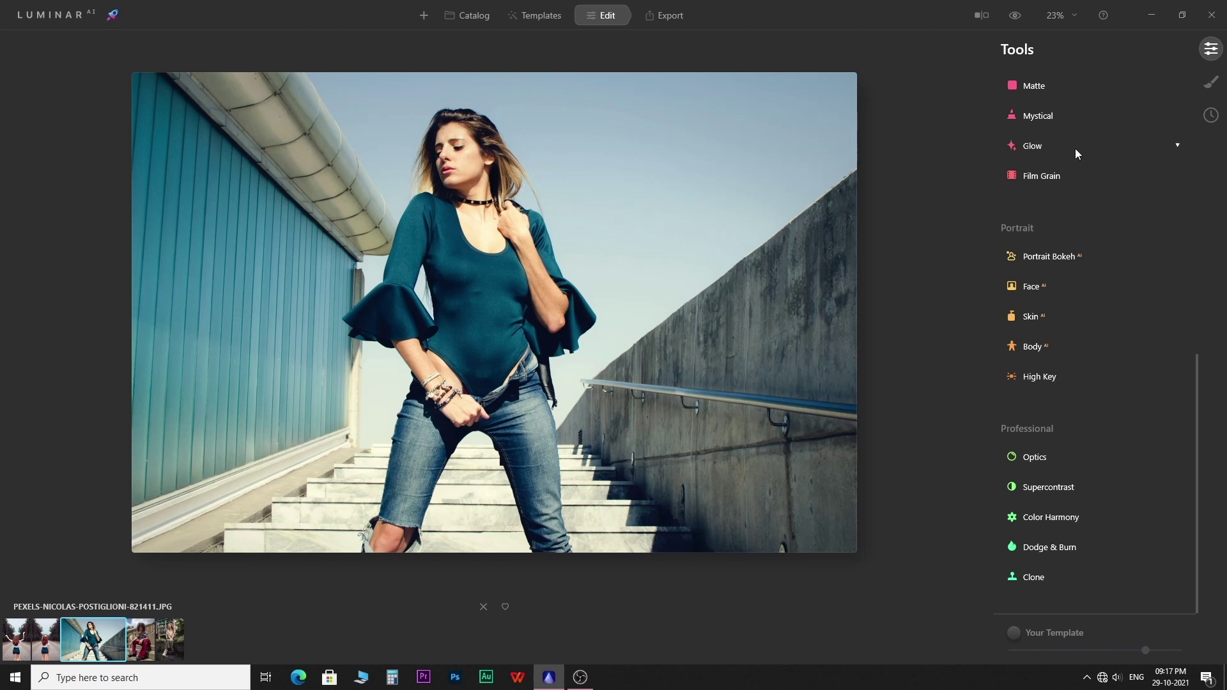
scroll(1075, 155, up, 10)
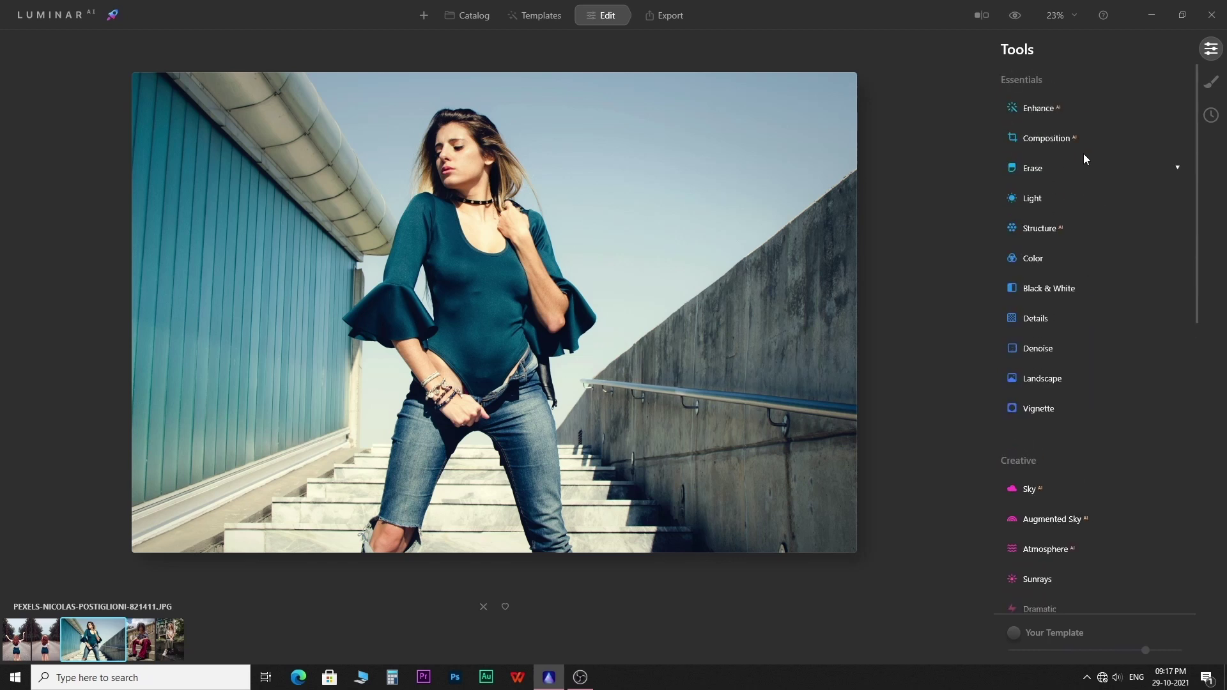
scroll(1083, 157, down, 10)
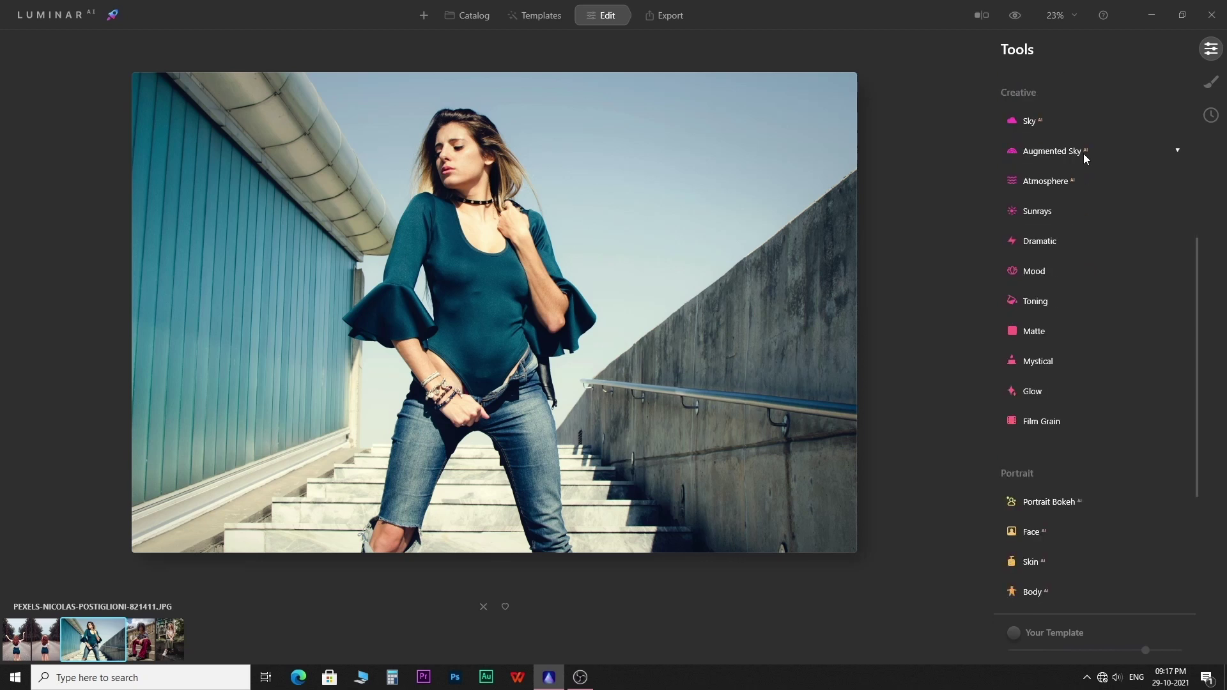
scroll(1084, 159, down, 2)
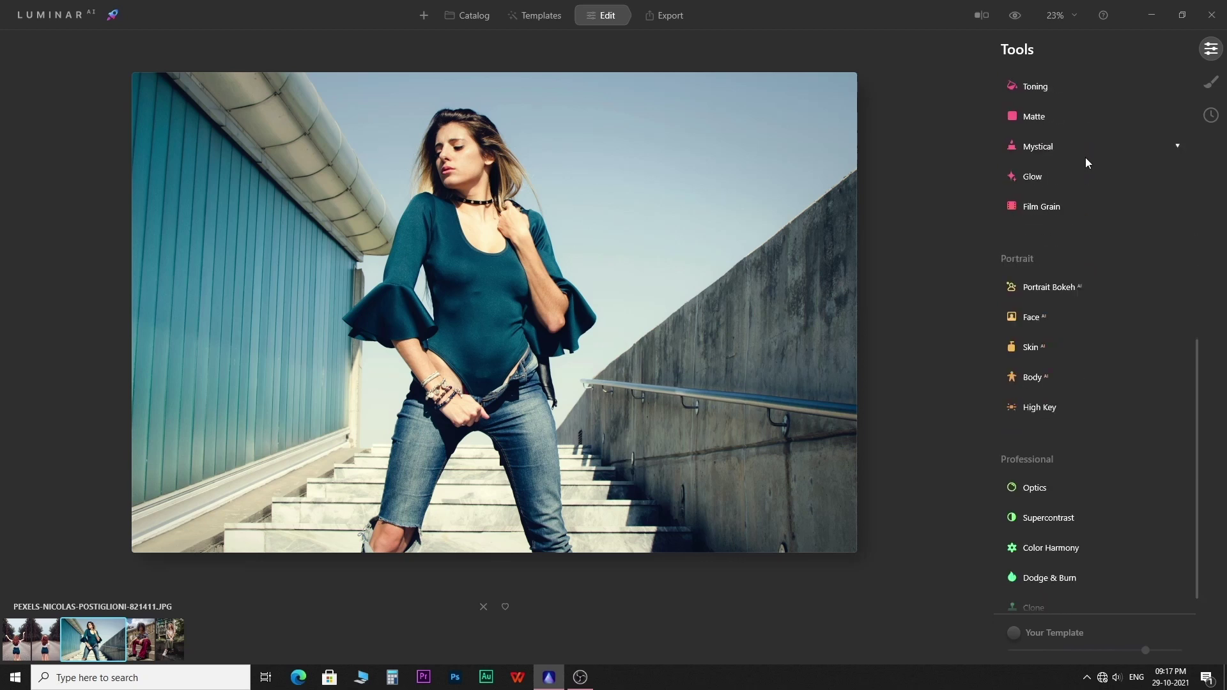
click(1057, 290)
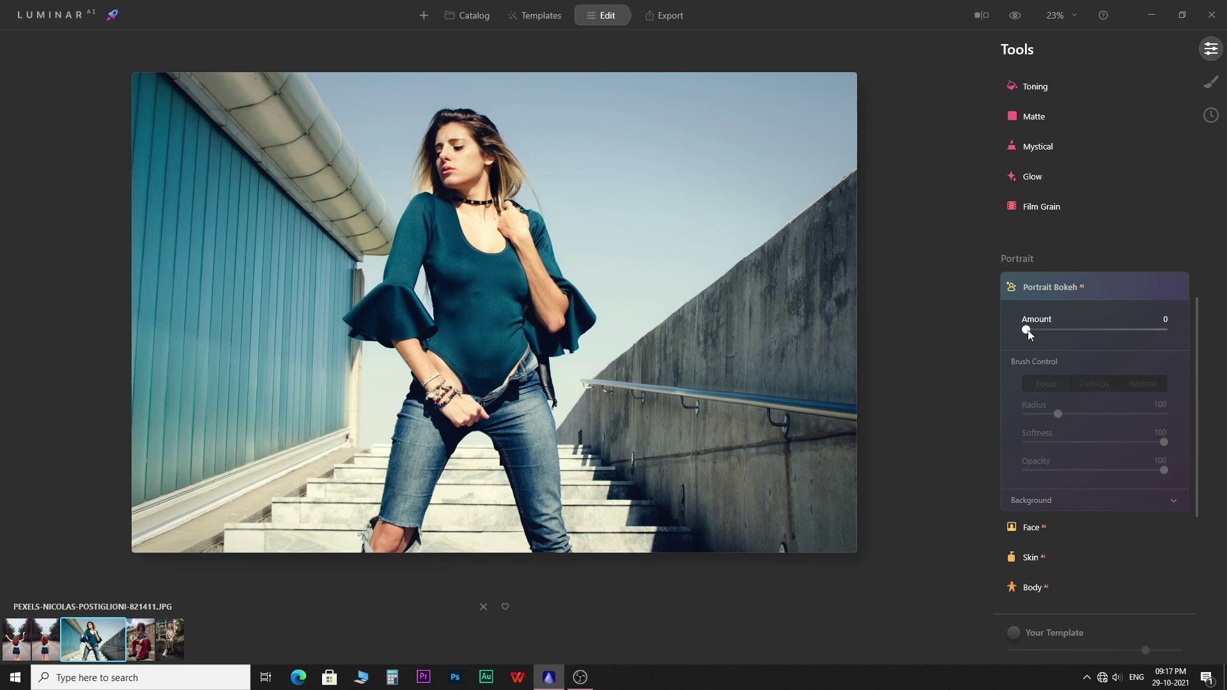
Step: Set Portrait Bokeh Amount to 61 and zoom the photo in to about 104%
drag(1029, 331, 1114, 333)
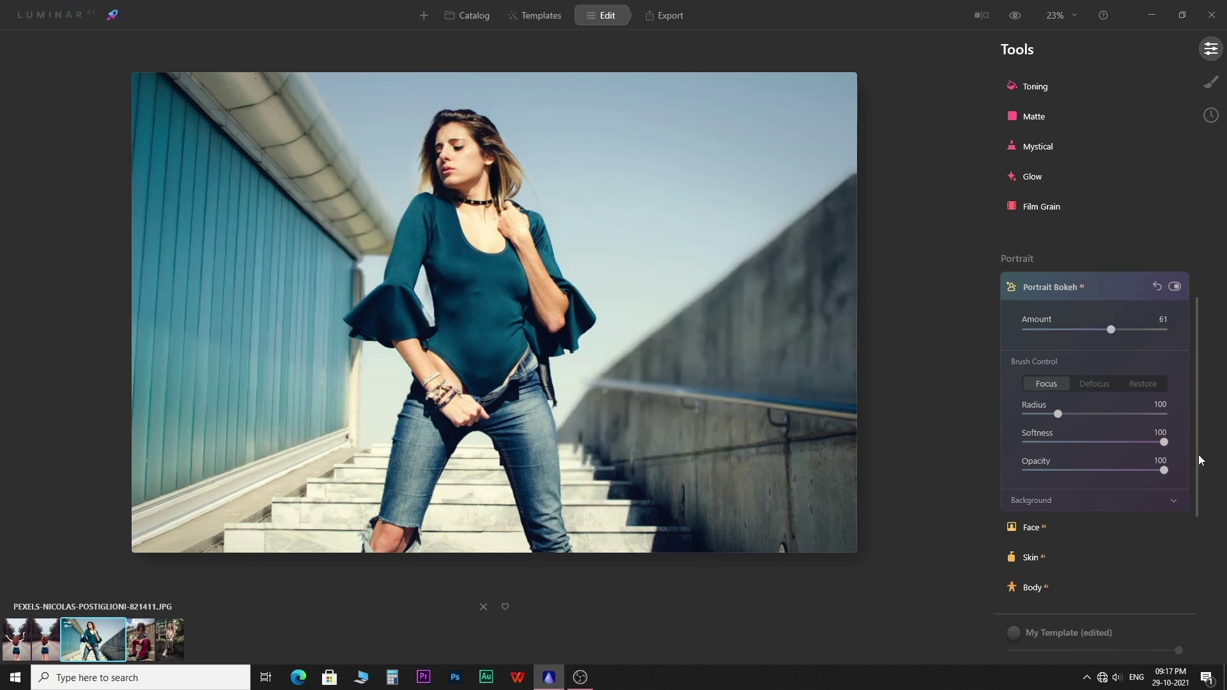
mouse_move(767, 291)
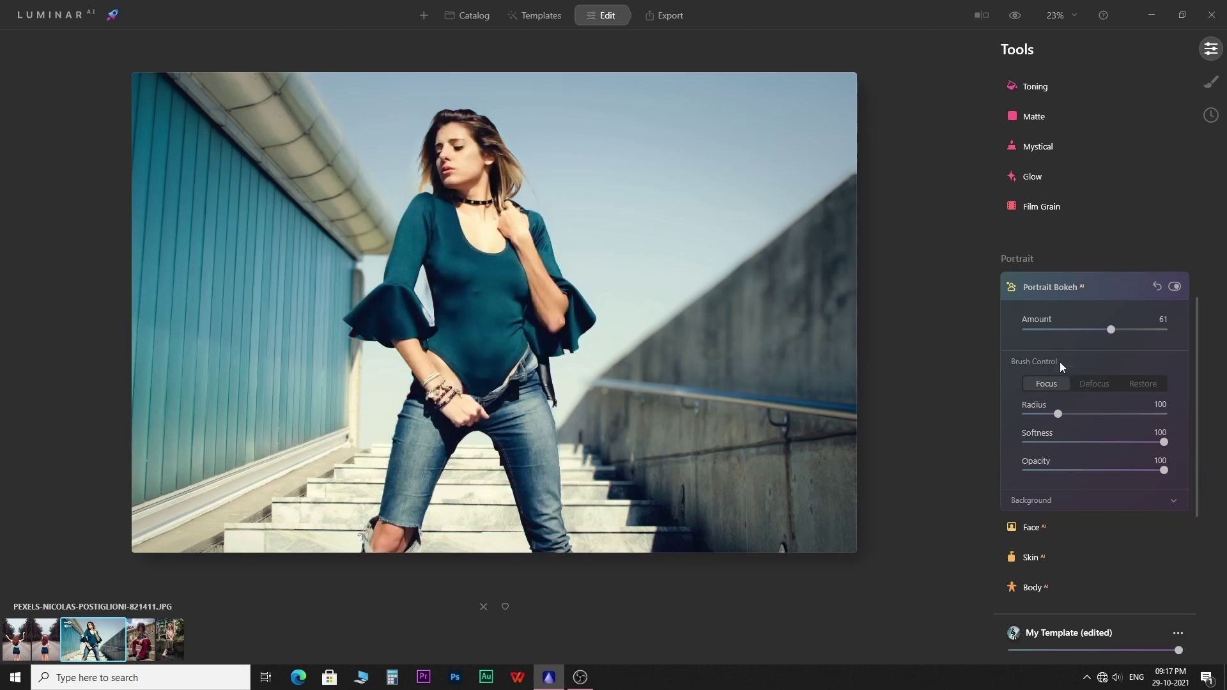
mouse_move(470, 272)
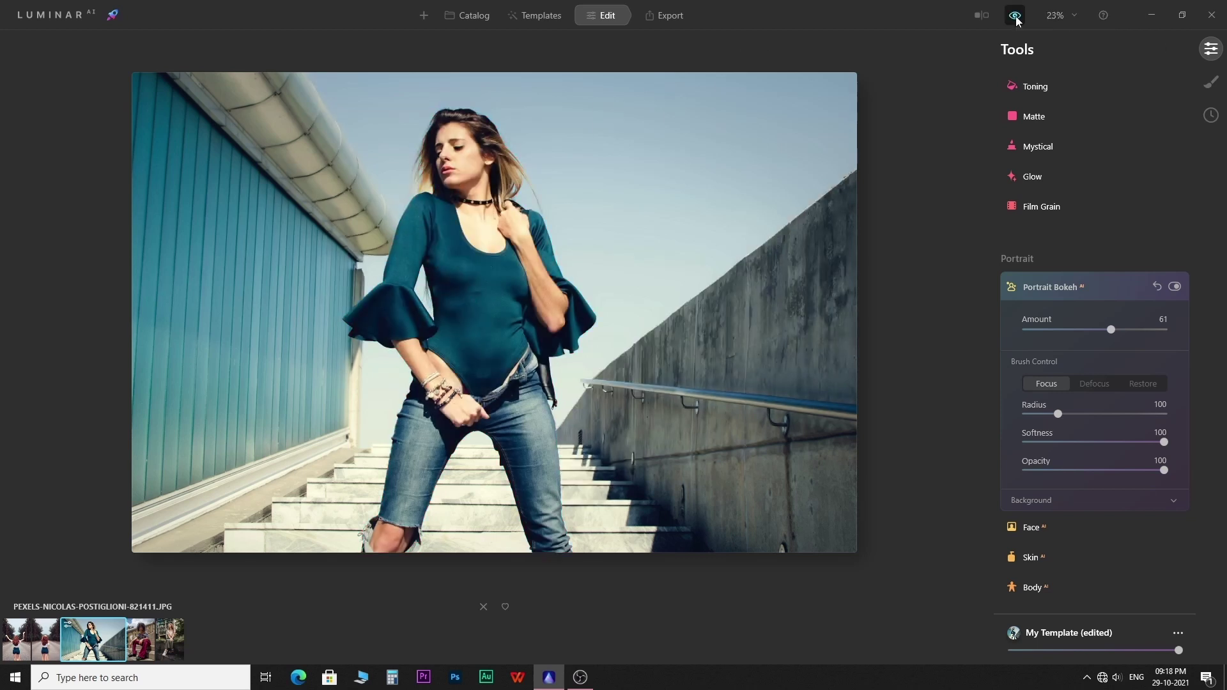
mouse_move(434, 166)
scroll(434, 165, up, 8)
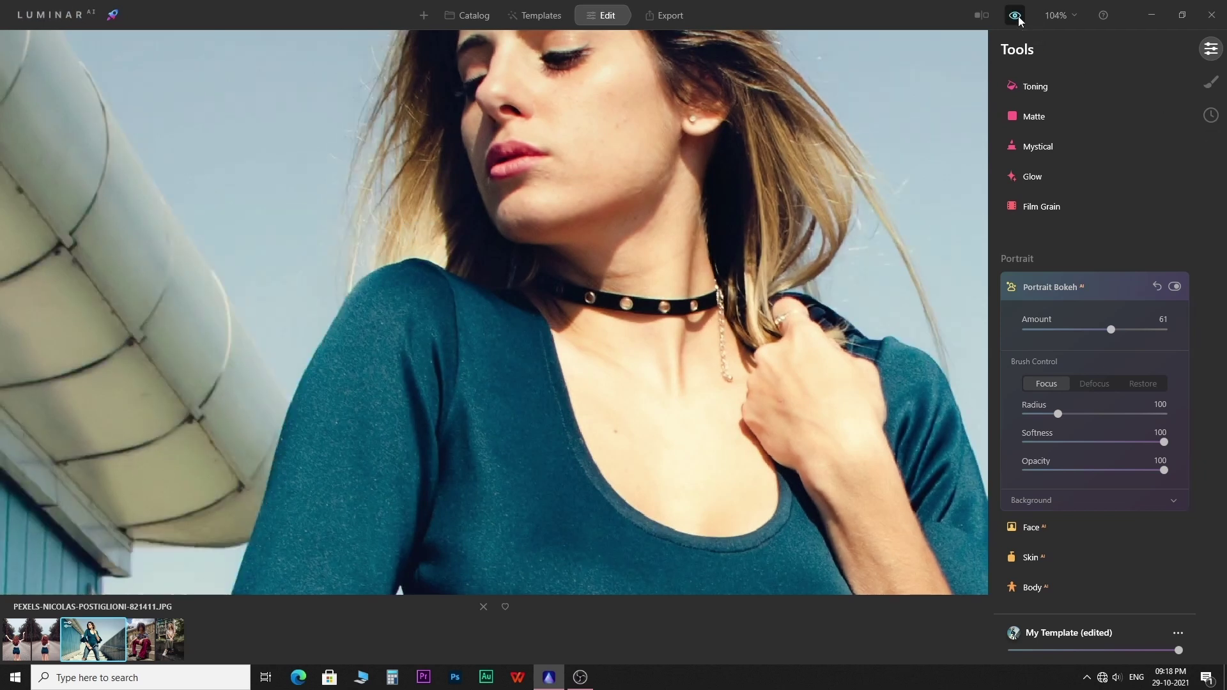
Step: Brush the stray hair strands on both sides of her face into focus at radius 42
drag(721, 186, 632, 316)
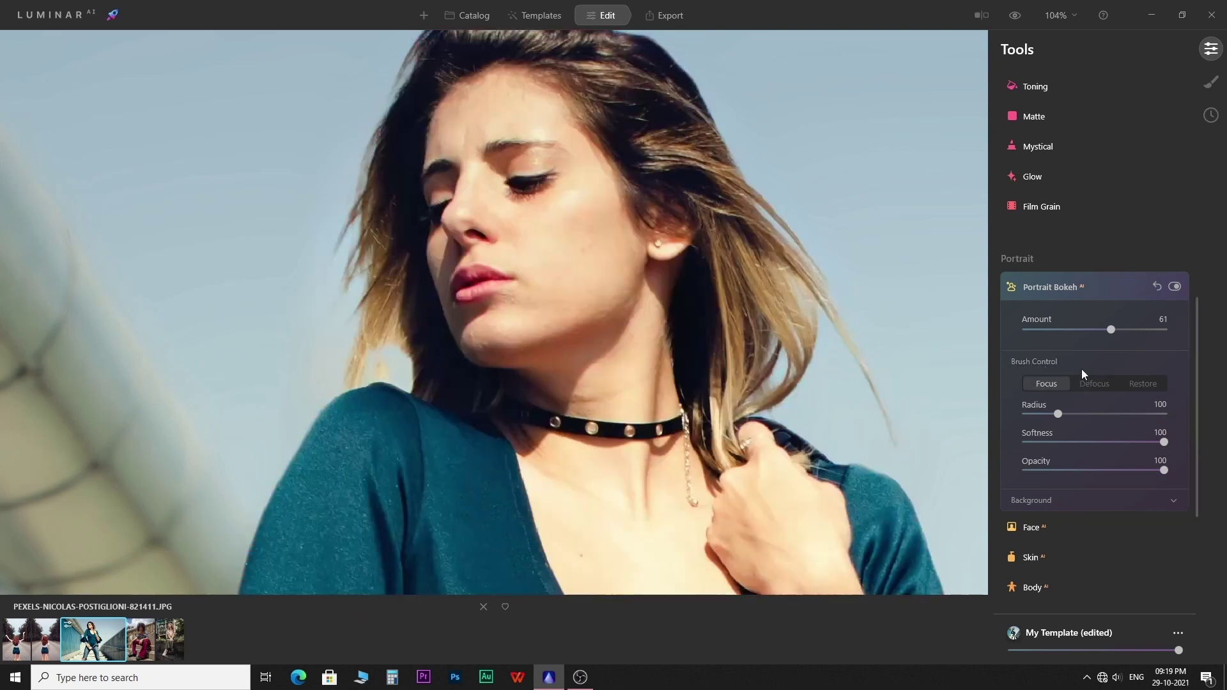
scroll(1056, 414, down, 6)
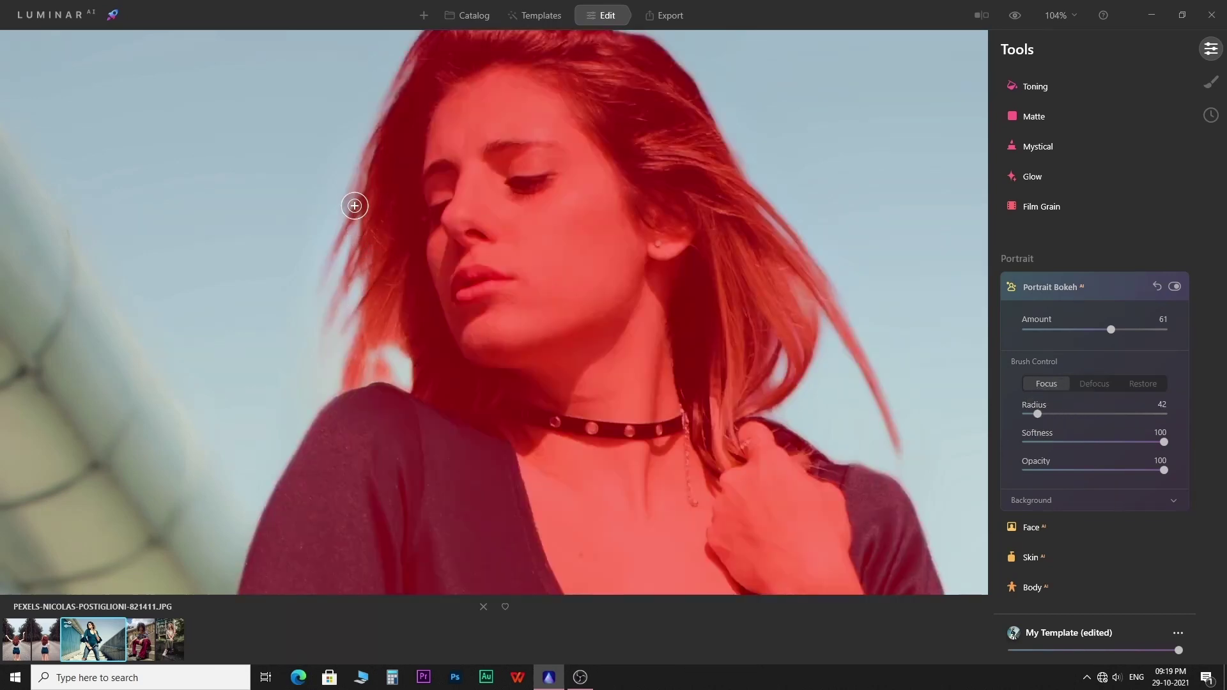
mouse_move(356, 186)
mouse_down()
mouse_move(328, 299)
mouse_move(363, 251)
mouse_move(319, 347)
mouse_move(358, 282)
mouse_move(377, 301)
mouse_move(352, 362)
mouse_move(413, 380)
mouse_move(371, 344)
mouse_move(349, 349)
mouse_move(353, 370)
mouse_move(332, 397)
mouse_move(323, 377)
mouse_move(365, 165)
mouse_move(396, 82)
mouse_up()
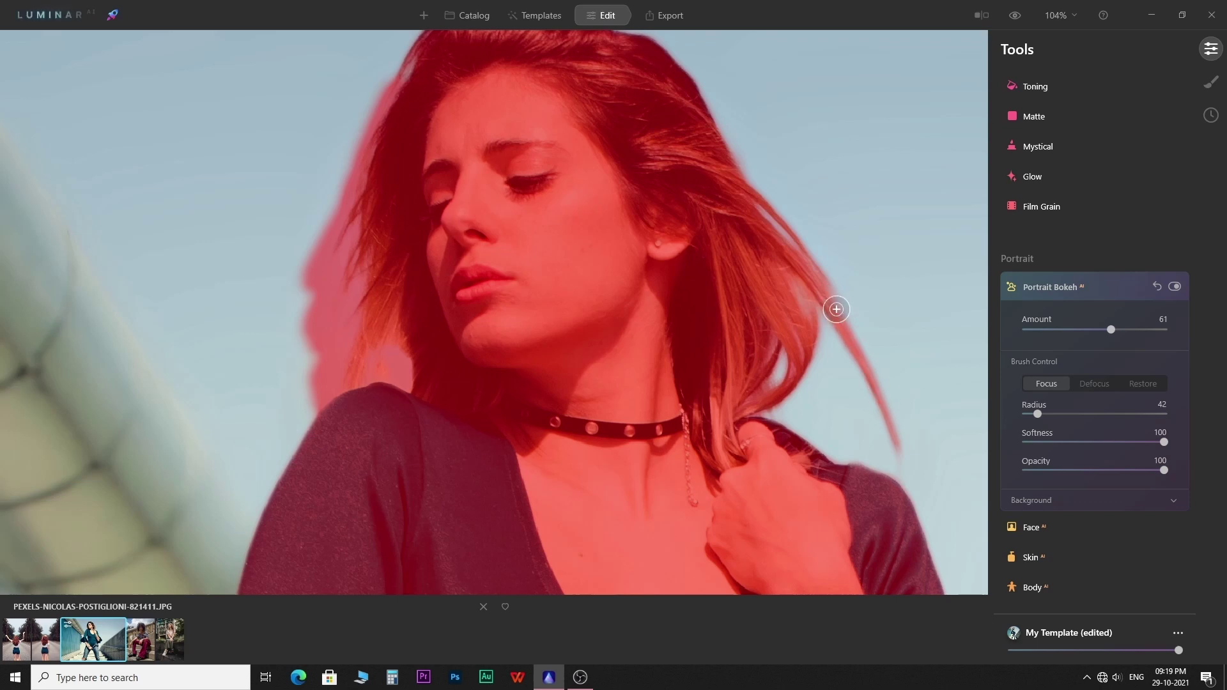
drag(888, 383, 868, 304)
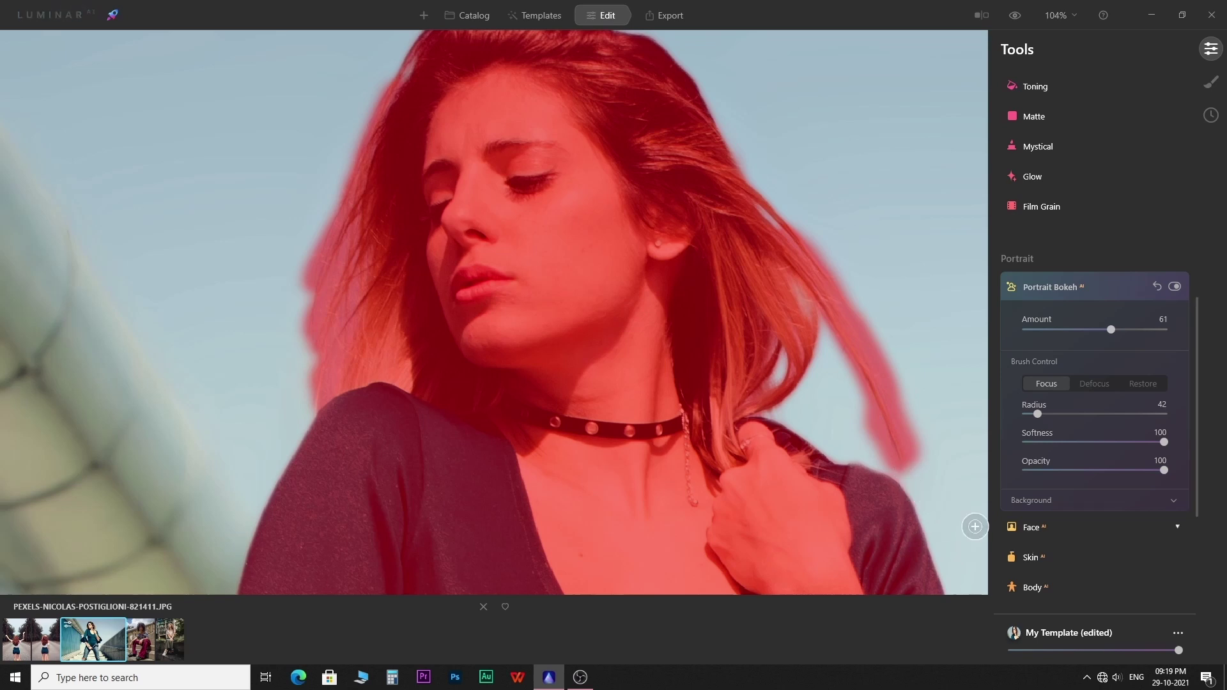
drag(912, 534, 931, 457)
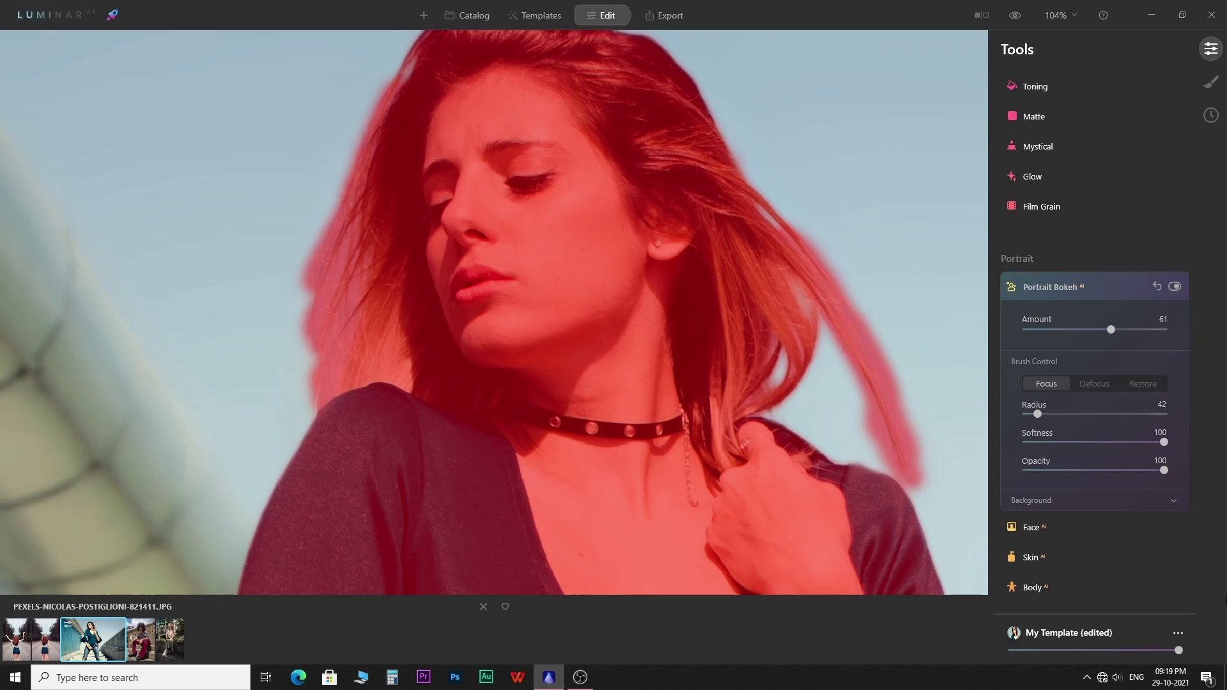
scroll(495, 323, down, 5)
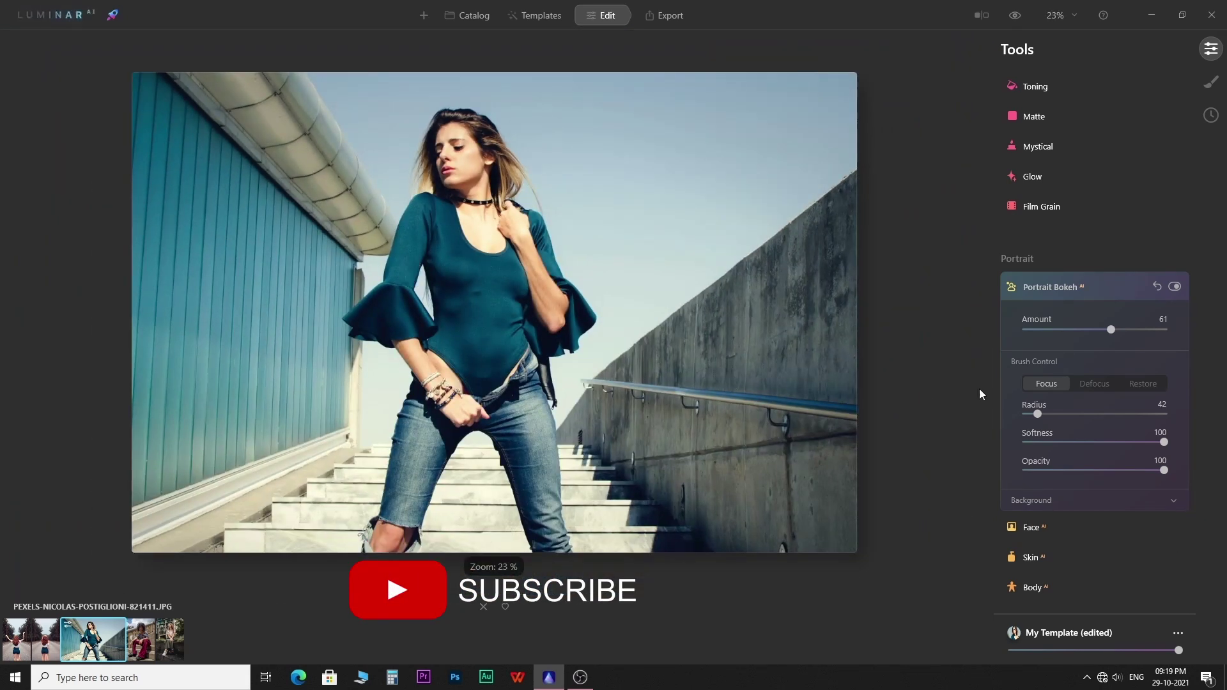
Step: Toggle the before/after preview, then expand Portrait Bokeh's Background settings
click(1016, 17)
click(1016, 16)
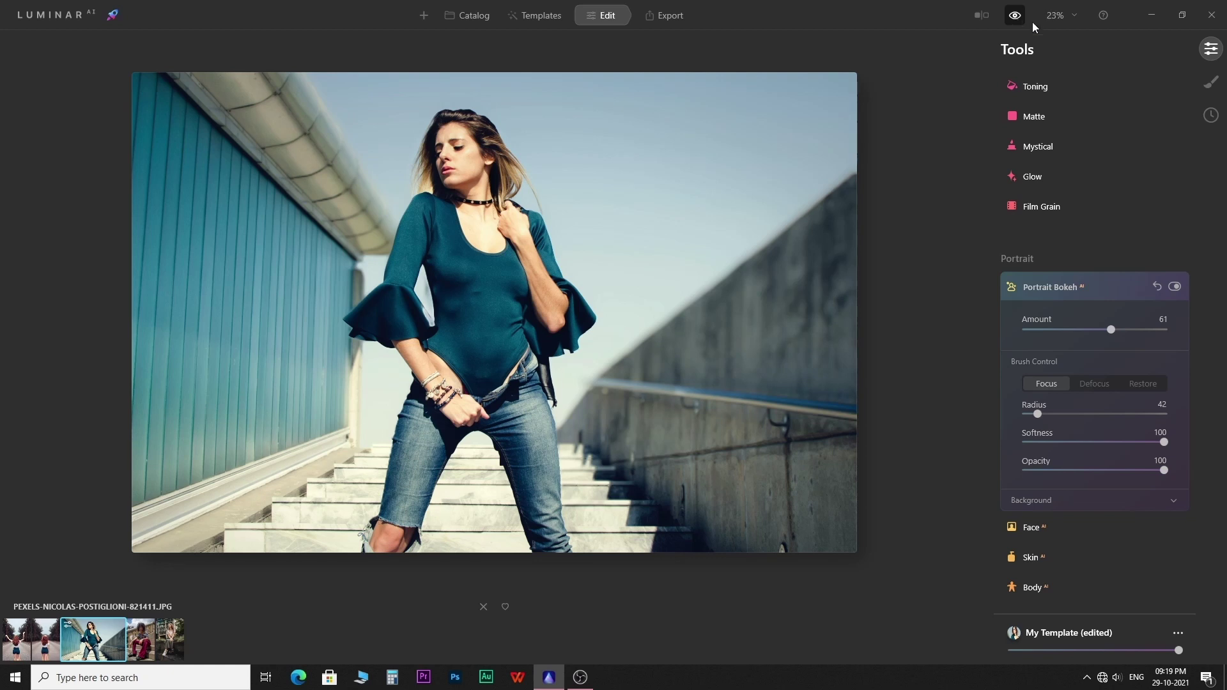
click(1102, 503)
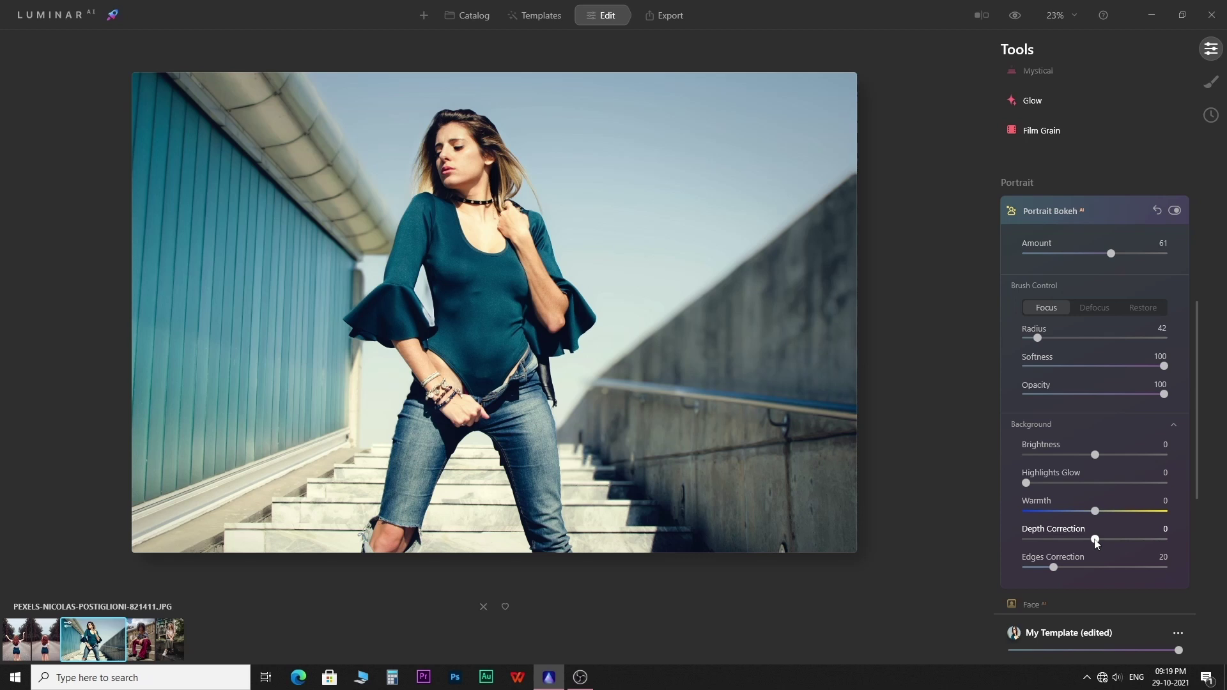
Step: Set background Depth Correction to -67, then open PEXELS-ATHENA-1758144.JPG from the filmstrip
drag(1096, 541, 1048, 540)
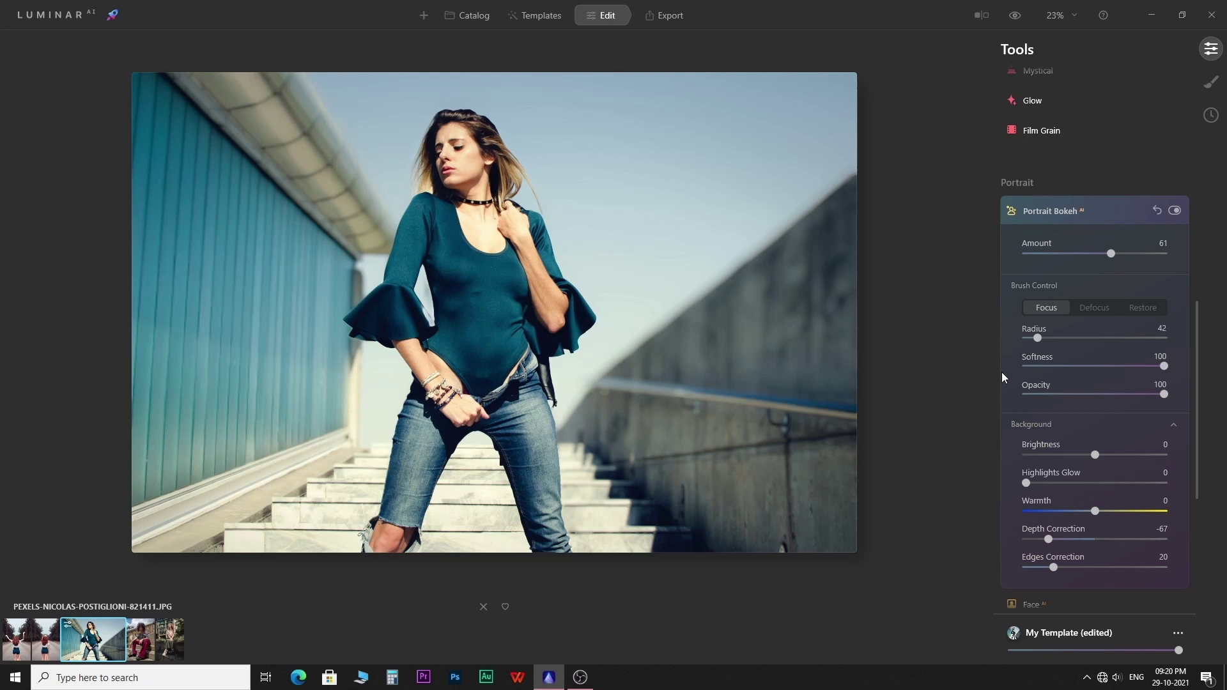
click(61, 646)
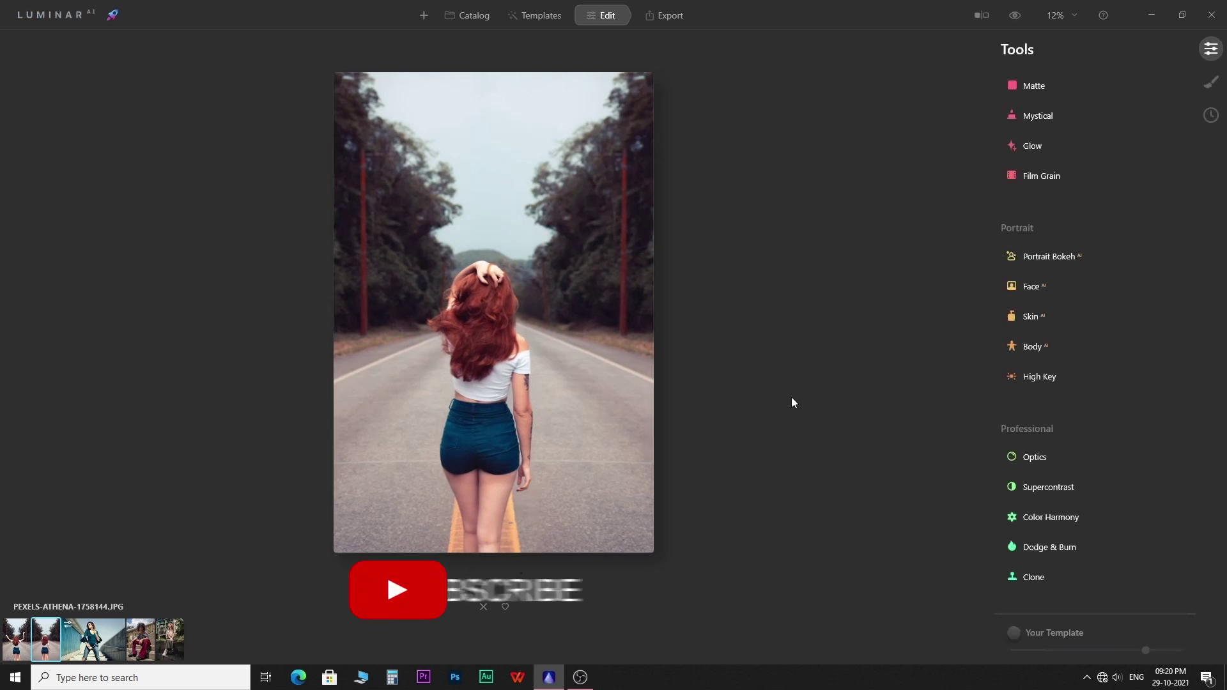
Step: Expand Portrait Bokeh AI on the road photo and set its Amount to 63
click(1049, 257)
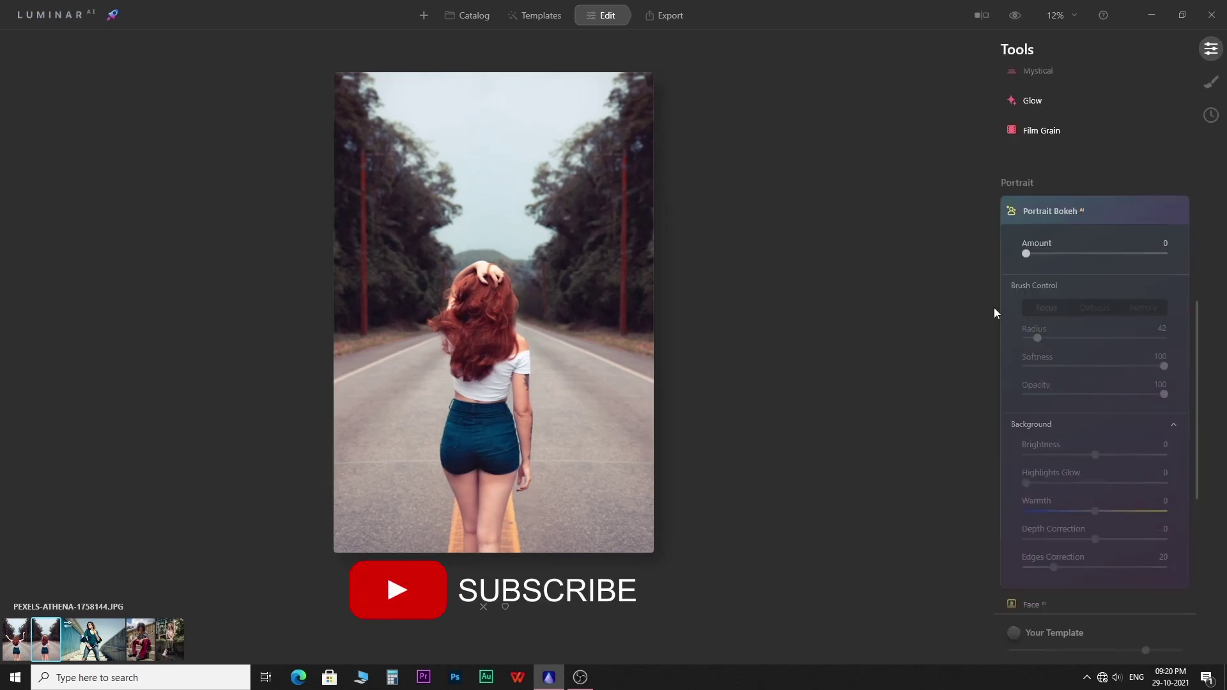
drag(1027, 254, 1114, 254)
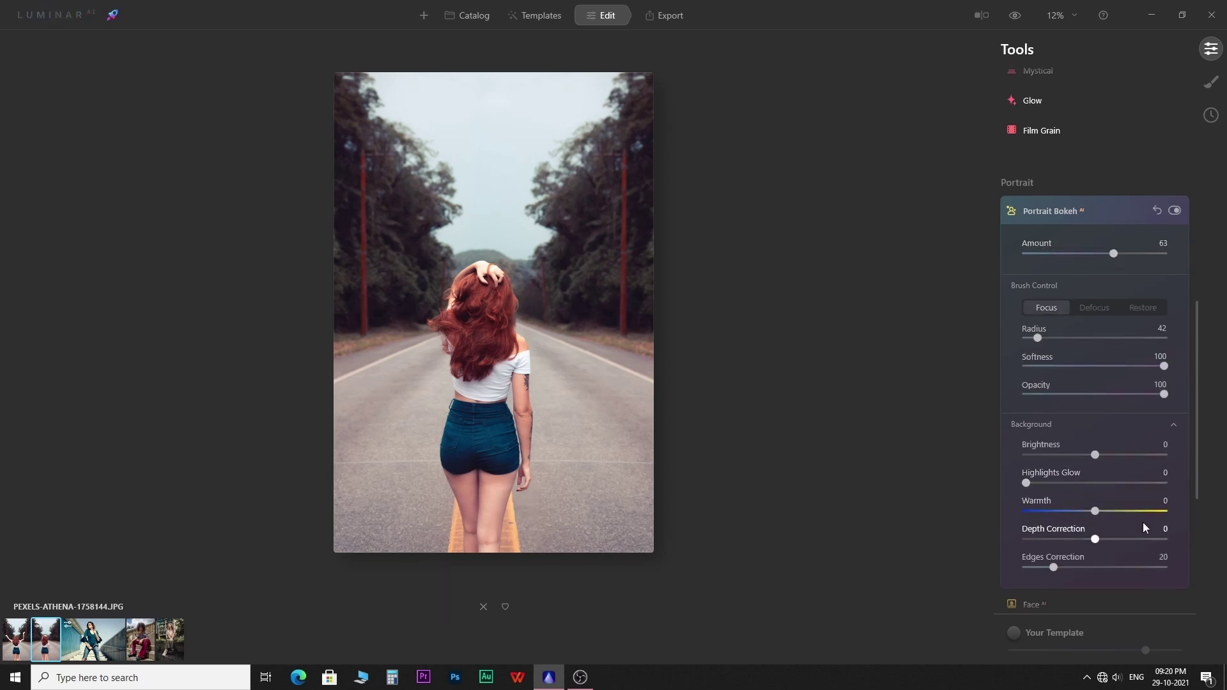